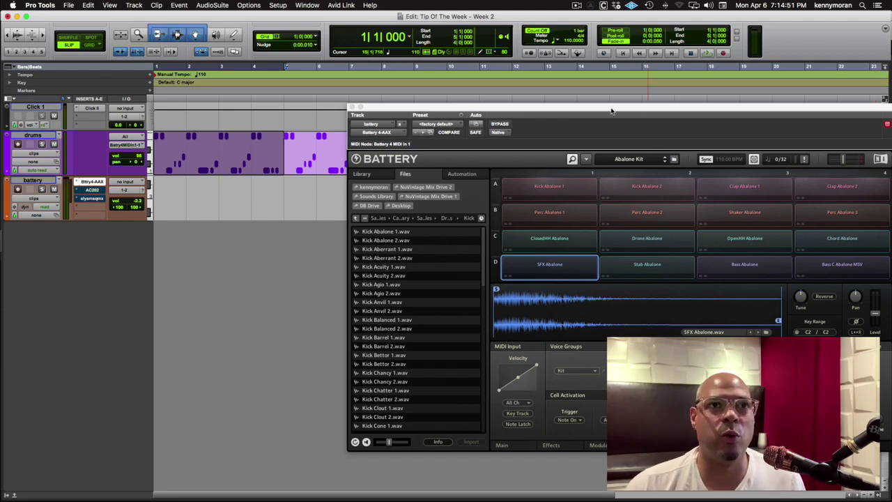
Delete the second drums clip at bar 5, keeping the first four-bar drums clip.
mouse_move(611, 111)
mouse_down()
mouse_move(567, 109)
mouse_move(613, 109)
mouse_up()
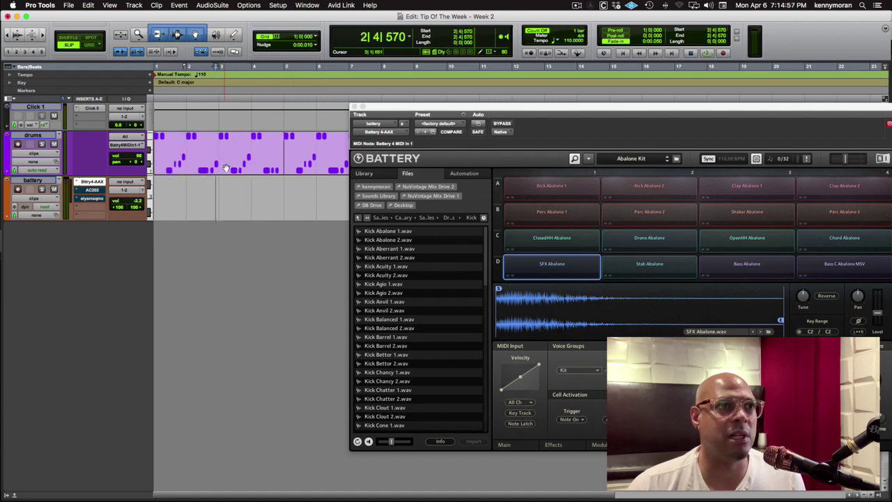
click(309, 169)
key(Delete)
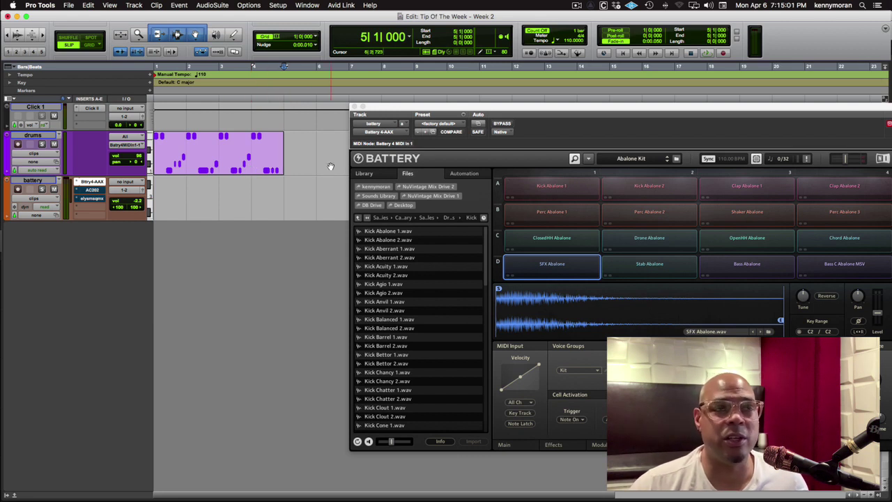
click(257, 170)
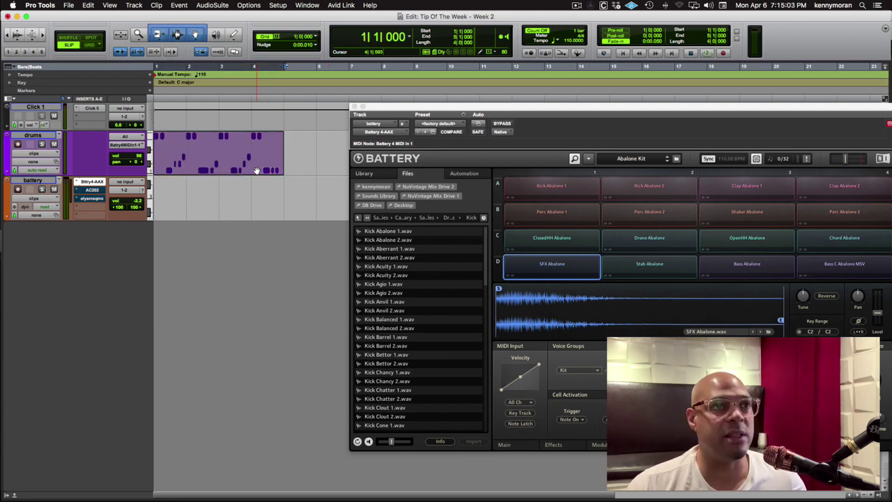
key(Delete)
key(super+z)
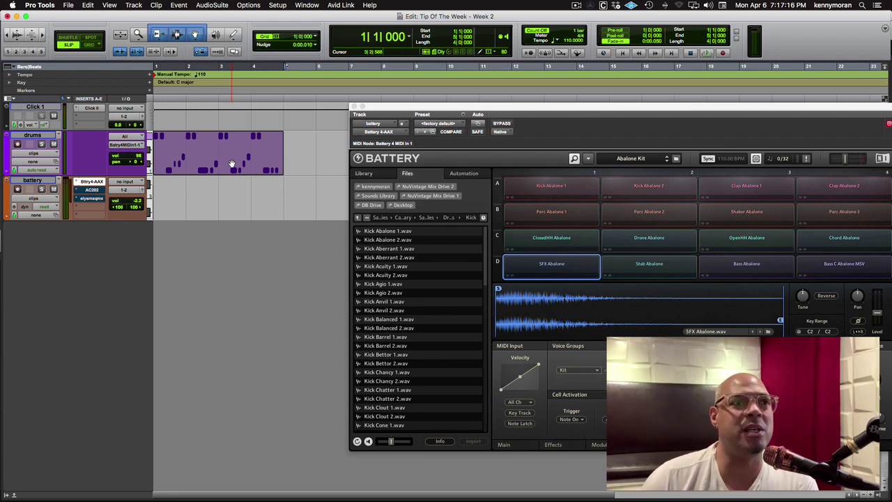
Show the drums clip's Event Operations submenu, listing Quantize through Flatten Performance.
click(232, 164)
click(228, 159)
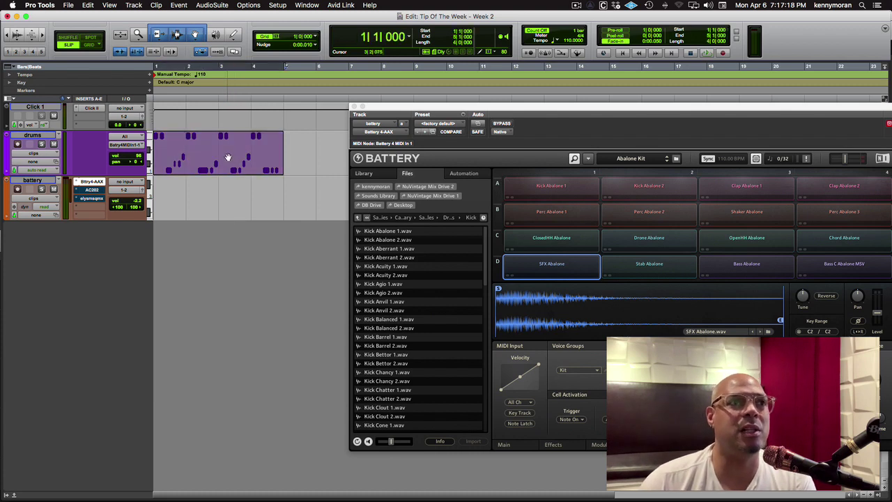
right_click(228, 156)
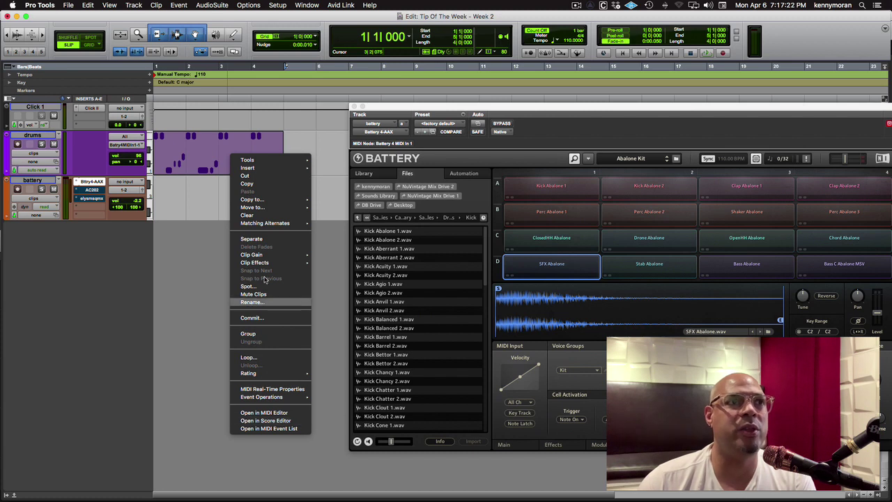
mouse_move(264, 162)
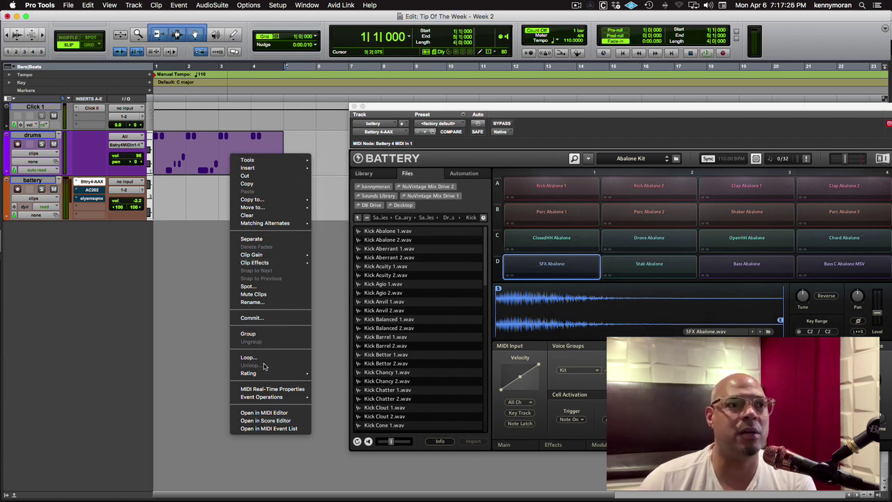
mouse_move(264, 401)
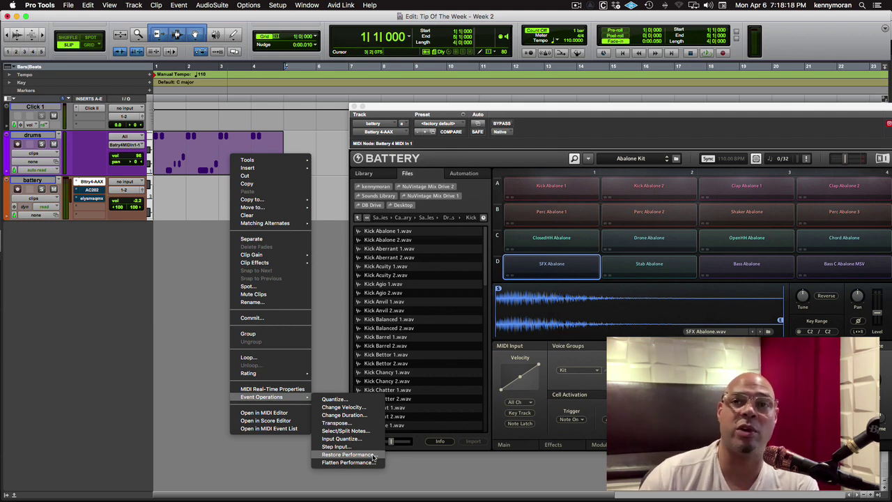
Open Select/Split Notes, move its window aside, and limit Pitch Criteria to C2–C3.
click(340, 432)
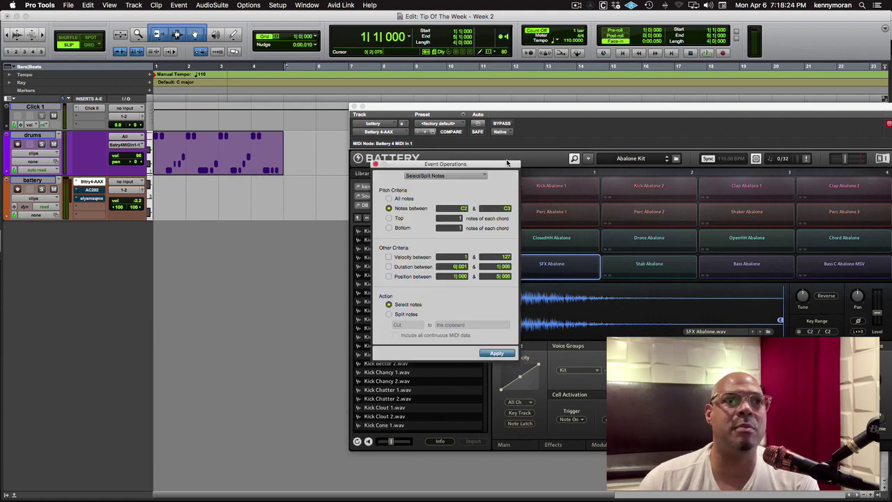
drag(502, 172, 463, 170)
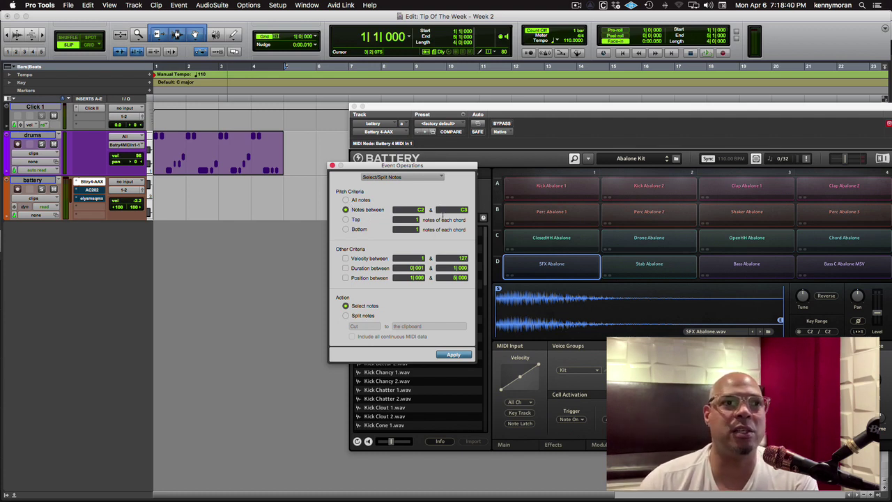
click(346, 200)
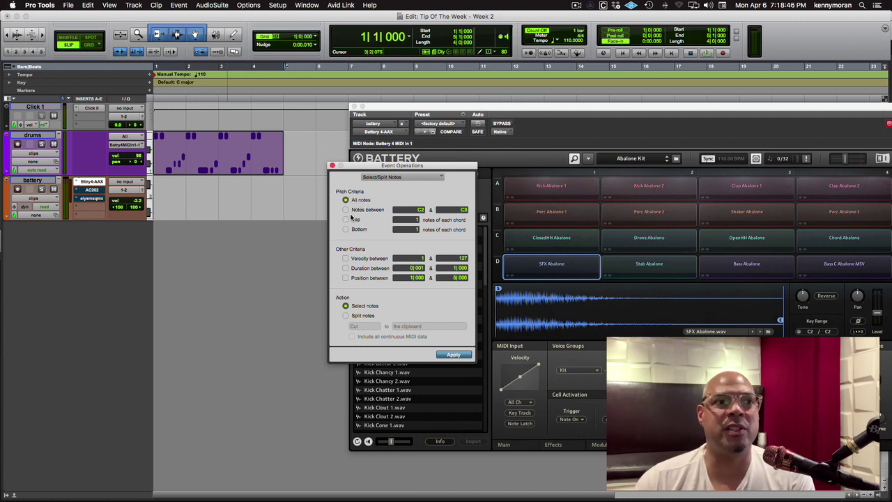
click(345, 209)
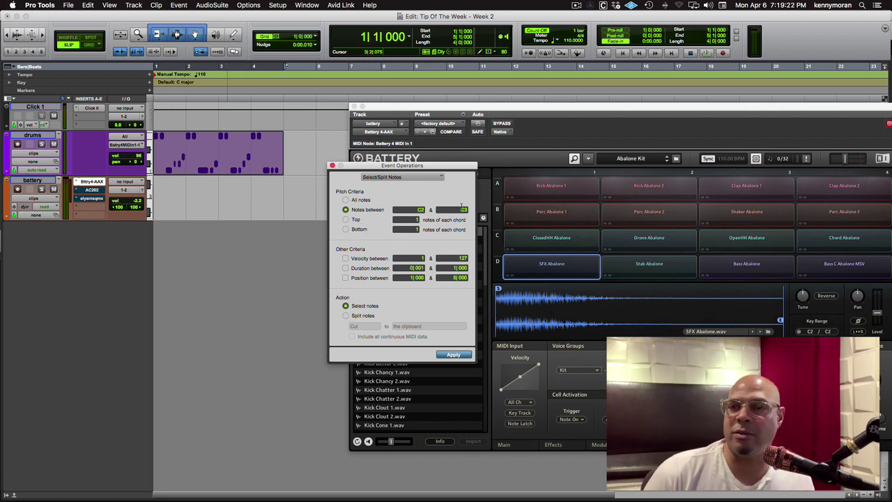
Set Pitch Criteria to All notes.
click(360, 201)
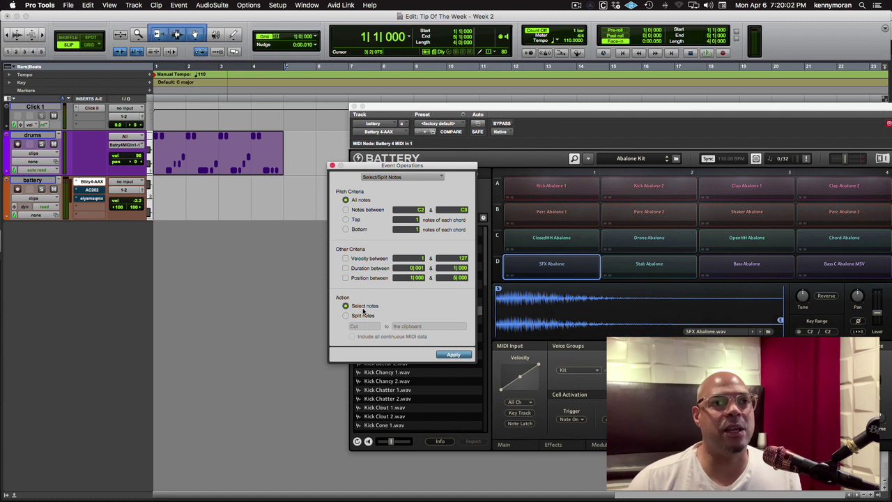
Choose Split notes with Cut, sending the notes to a new track per pitch.
click(349, 316)
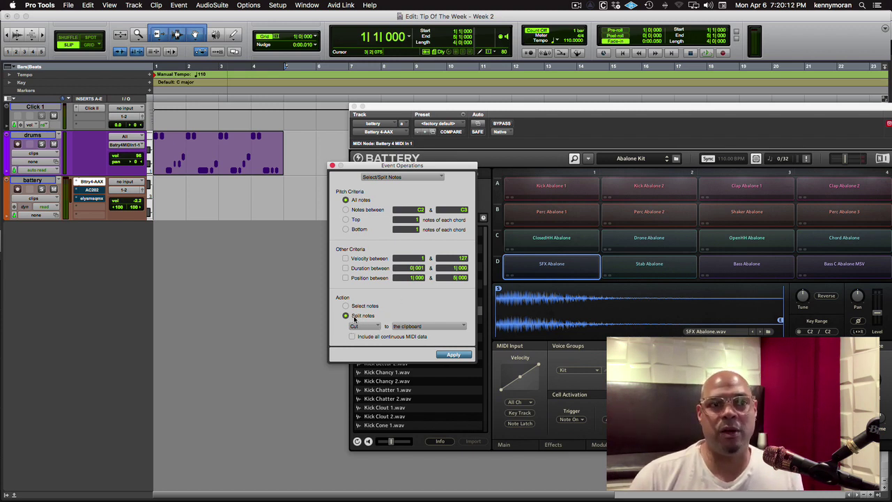
click(370, 326)
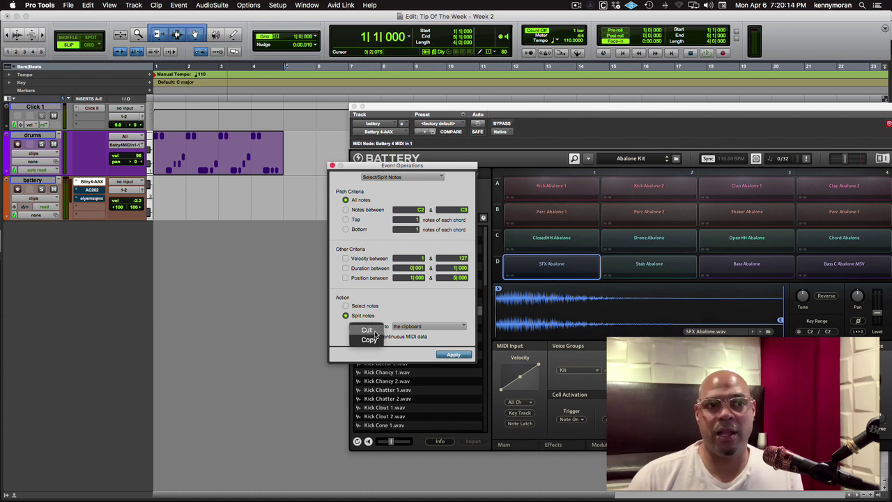
click(368, 330)
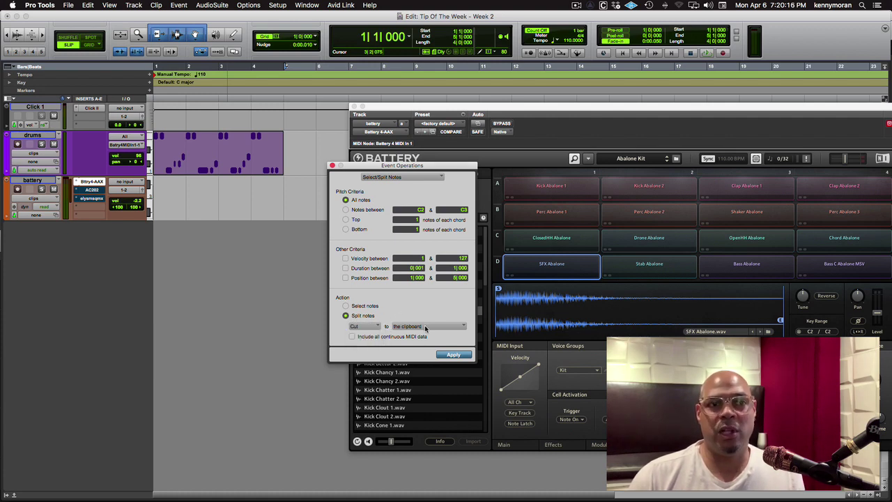
click(425, 327)
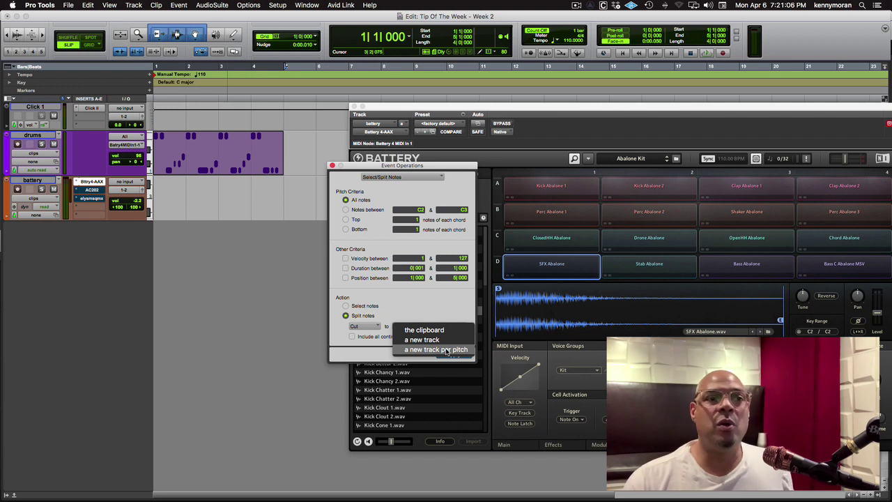
click(447, 350)
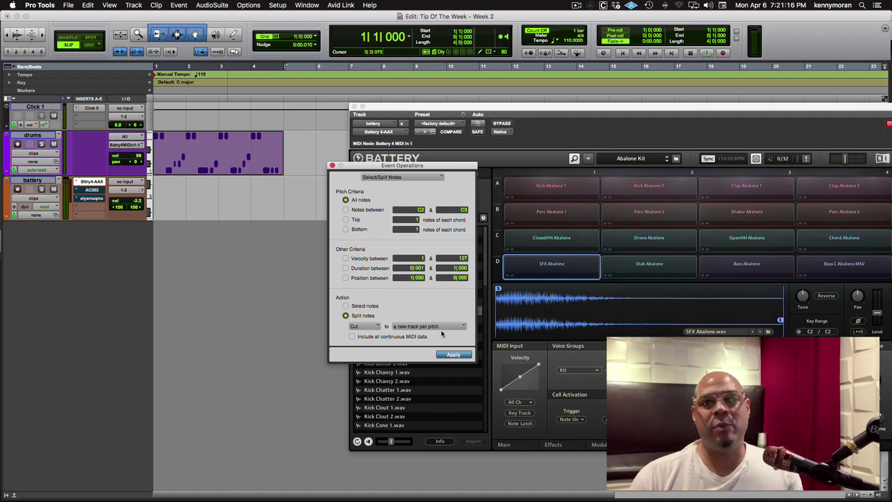
click(451, 356)
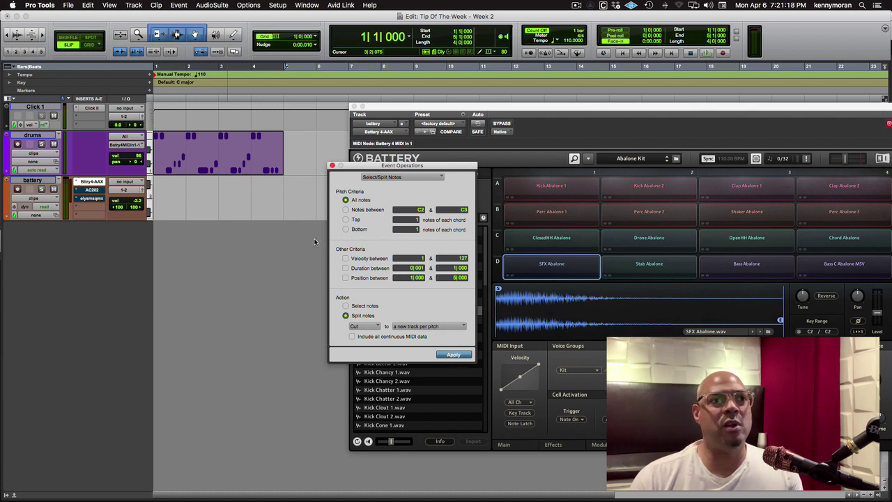
Apply the split to create drums.dup1–drums.dup4, enlarge the track heights and play back.
click(457, 355)
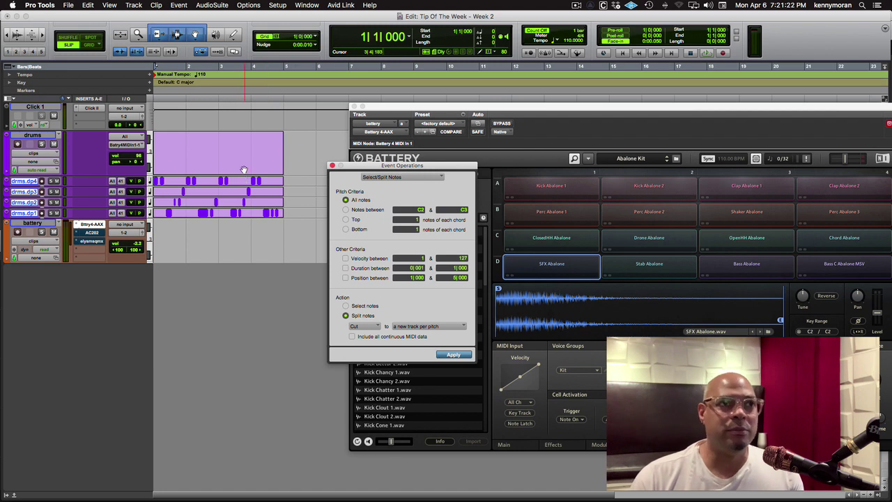
click(246, 237)
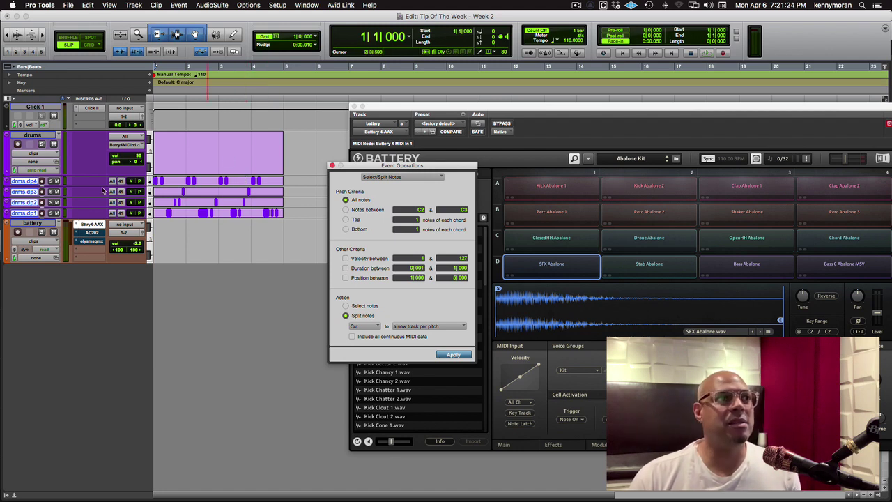
drag(35, 186, 38, 314)
key(space)
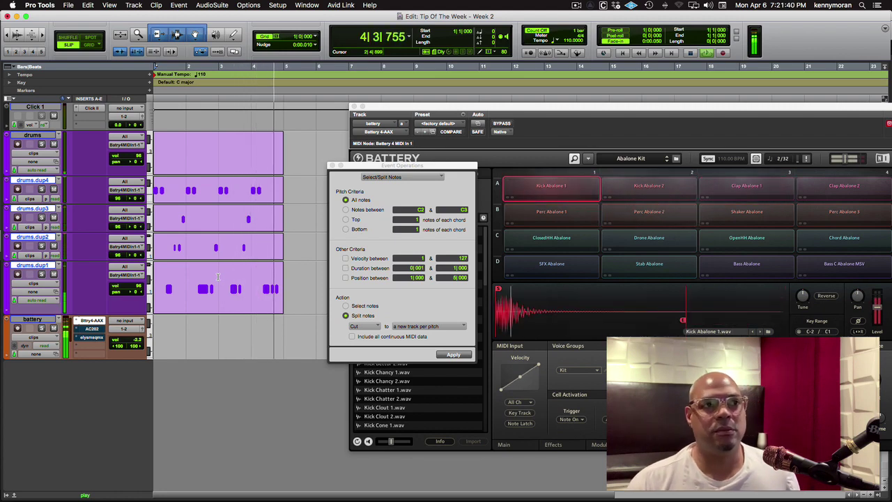
Duplicate the drums clip to bar 5, then delete the duplicate.
click(210, 161)
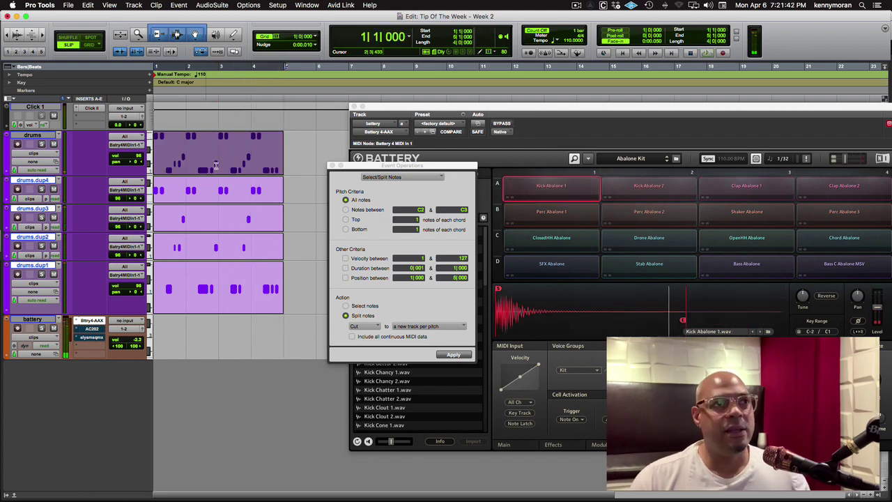
key(super+d)
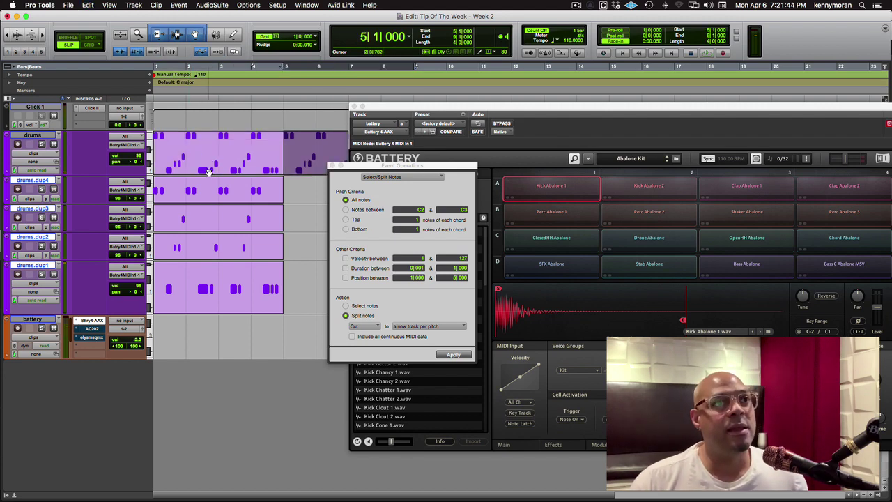
key(Delete)
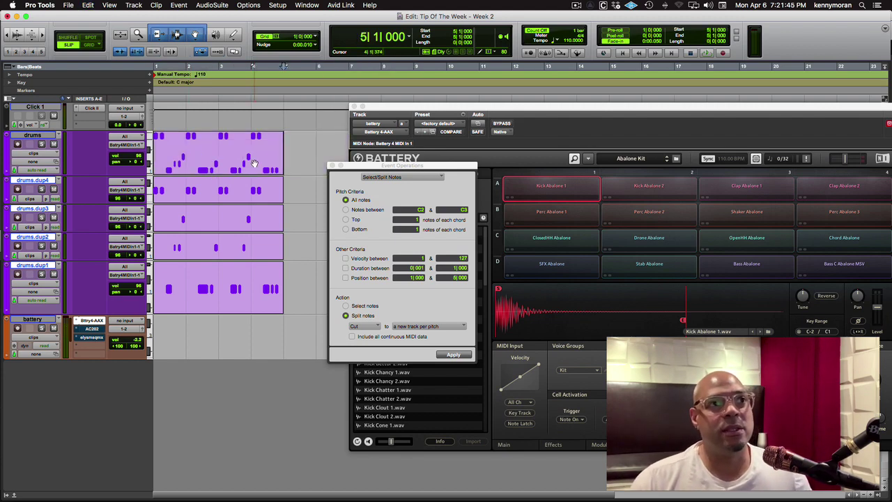
Mute the original drums clip with Cmd+M, toggling it off and back on.
click(209, 167)
key(super+m)
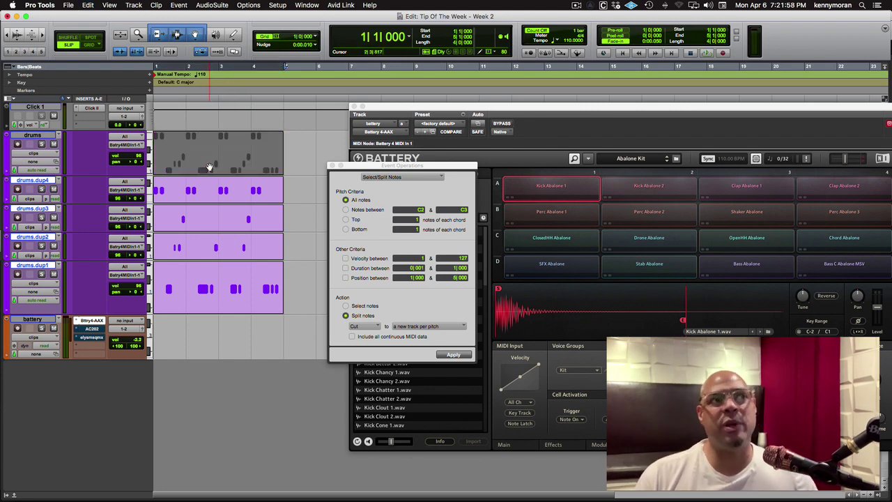
click(260, 145)
click(265, 169)
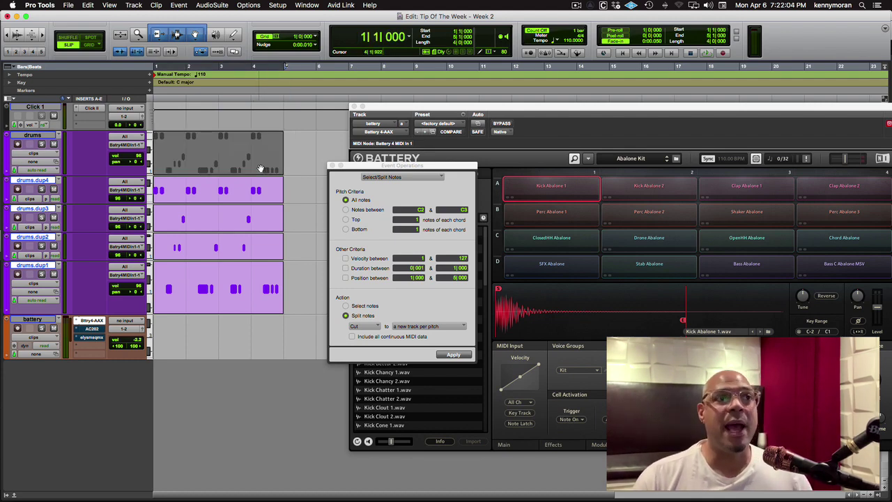
click(286, 160)
click(250, 165)
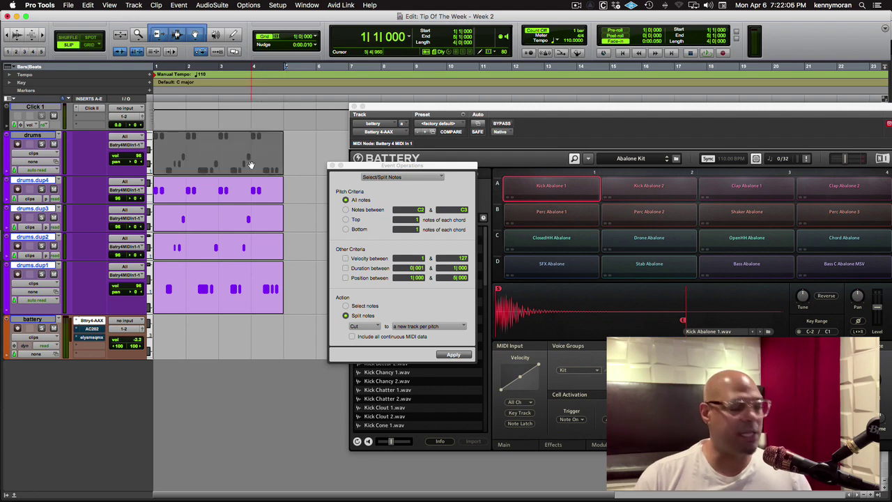
key(super+m)
key(super+c)
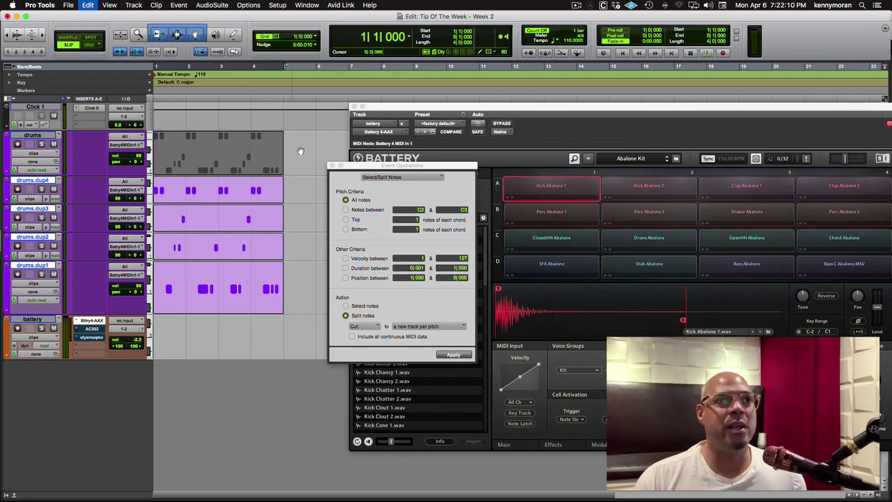